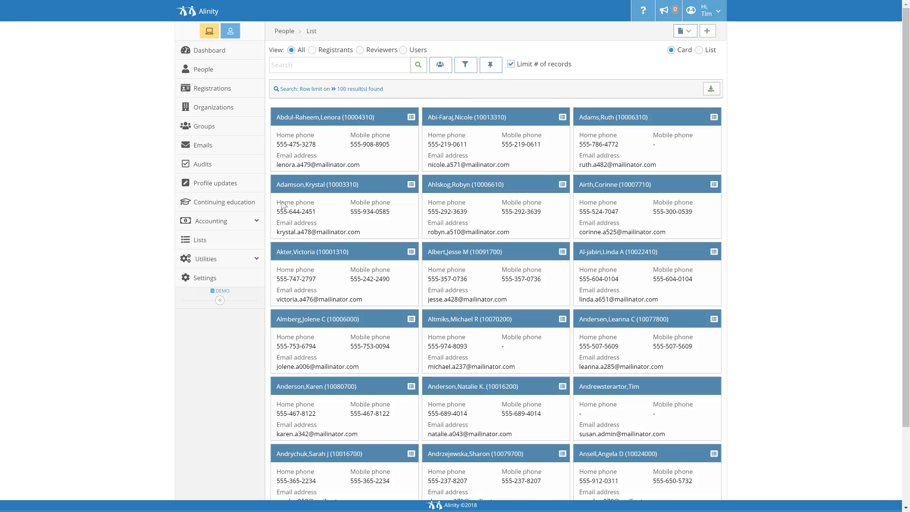
Open the Active register's details from the system settings and review its registration year schedule and fee fields.
{"action": "left_click", "coordinate": [251, 289]}
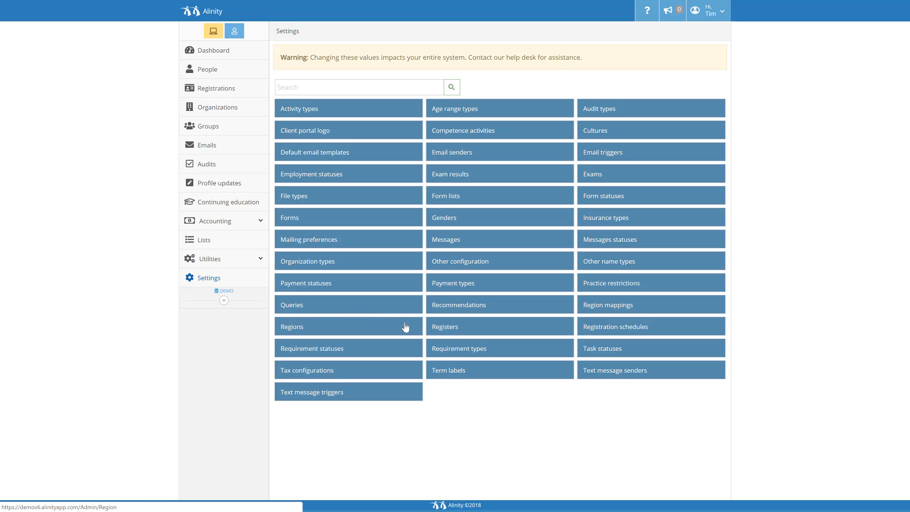
{"action": "left_click", "coordinate": [465, 329]}
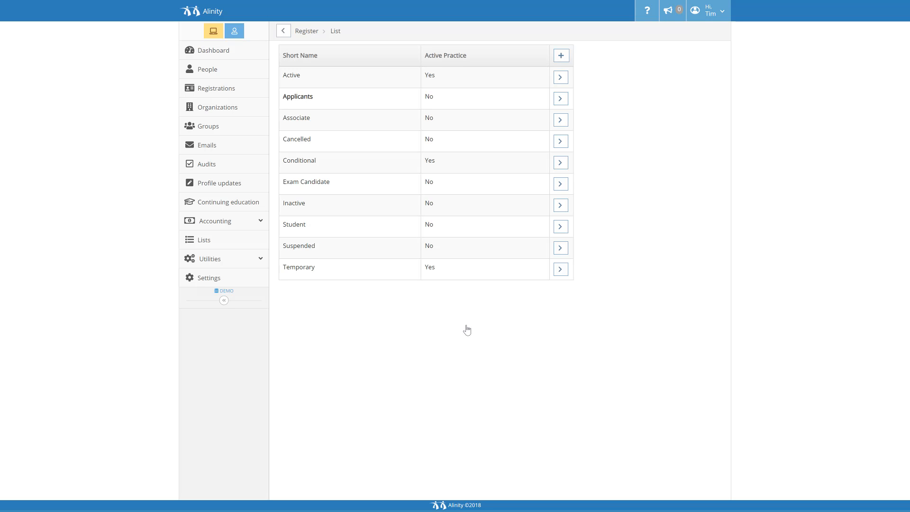
{"action": "left_click", "coordinate": [560, 79]}
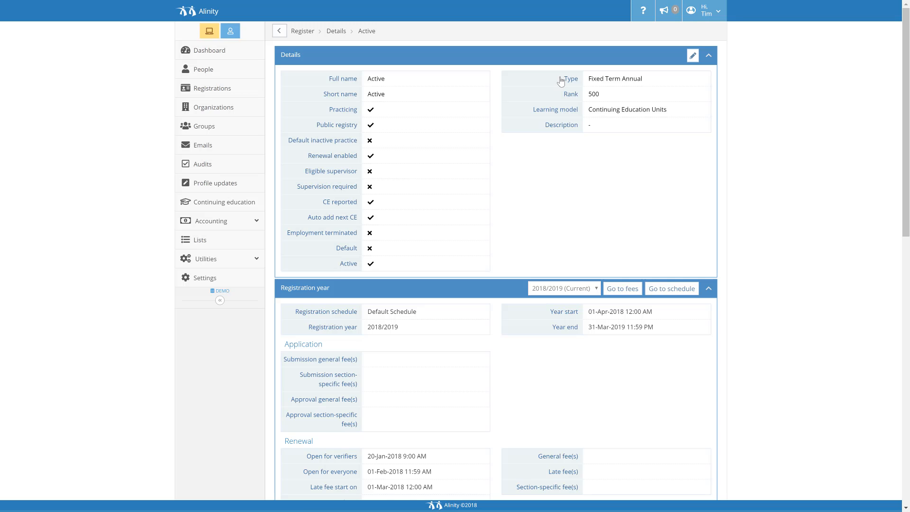
{"action": "scroll", "coordinate": [560, 81], "scroll_direction": "down", "scroll_amount": 1}
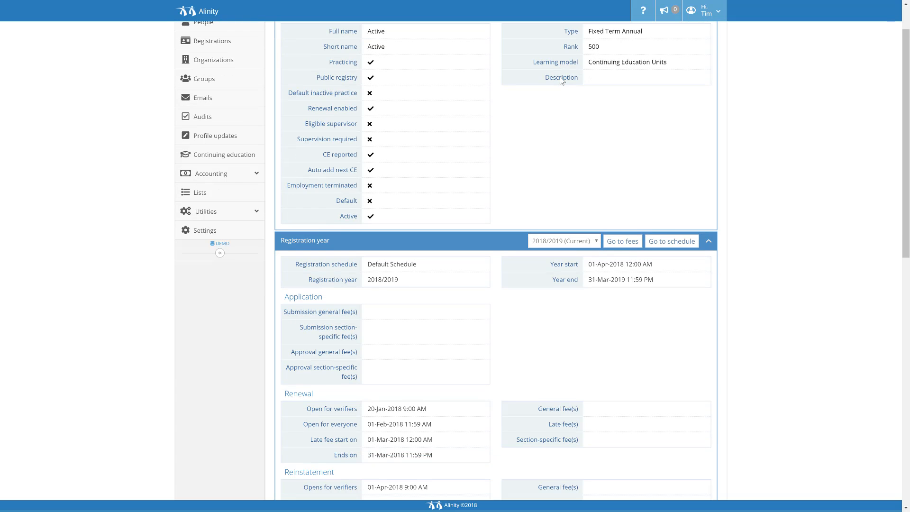
{"action": "scroll", "coordinate": [561, 80], "scroll_direction": "down", "scroll_amount": 2}
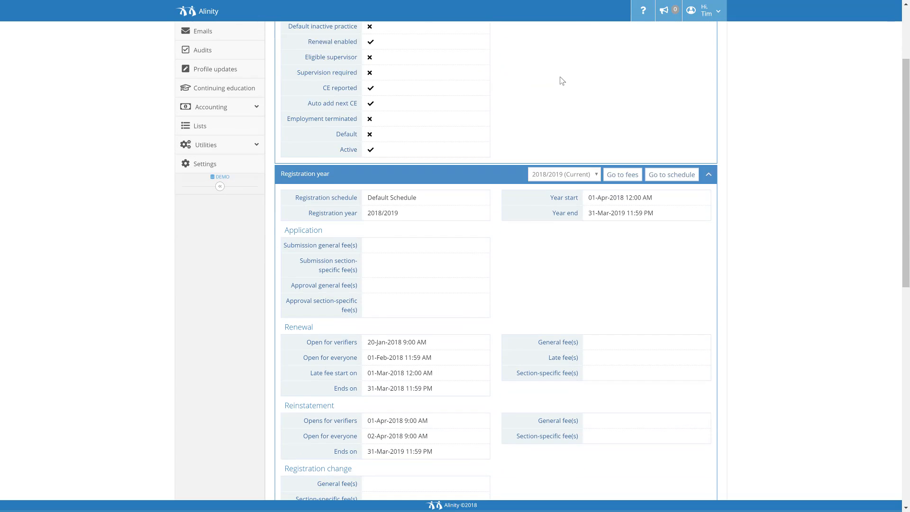
{"action": "scroll", "coordinate": [560, 81], "scroll_direction": "down", "scroll_amount": 3}
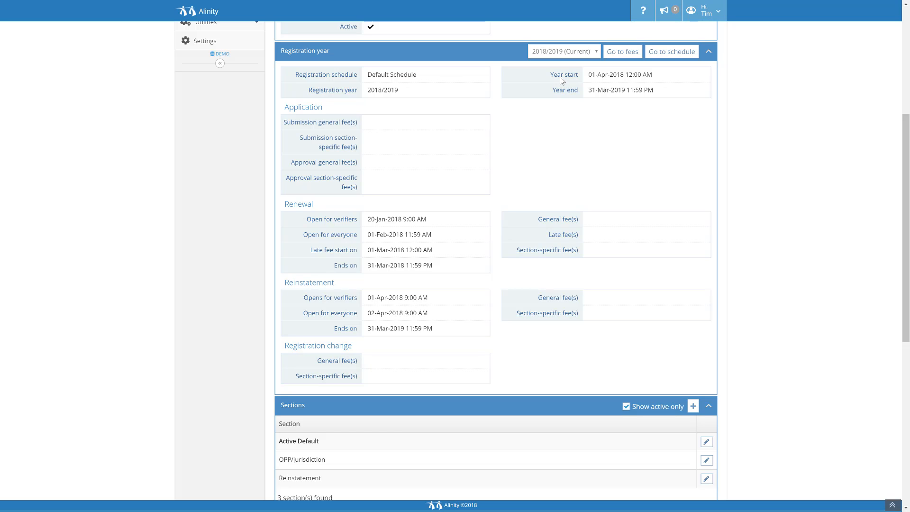
Go to the Active register's fees, start a new fee and check which catalog items are available.
{"action": "left_click", "coordinate": [622, 53]}
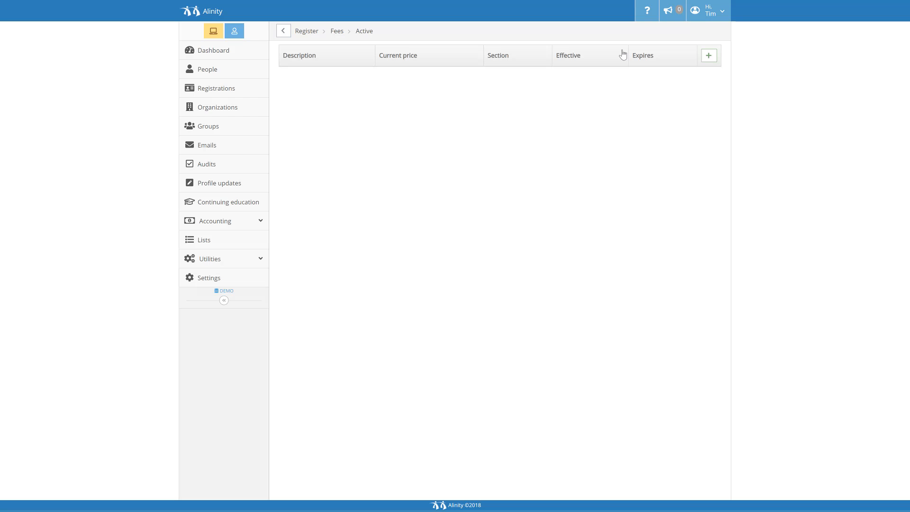
{"action": "left_click", "coordinate": [705, 55]}
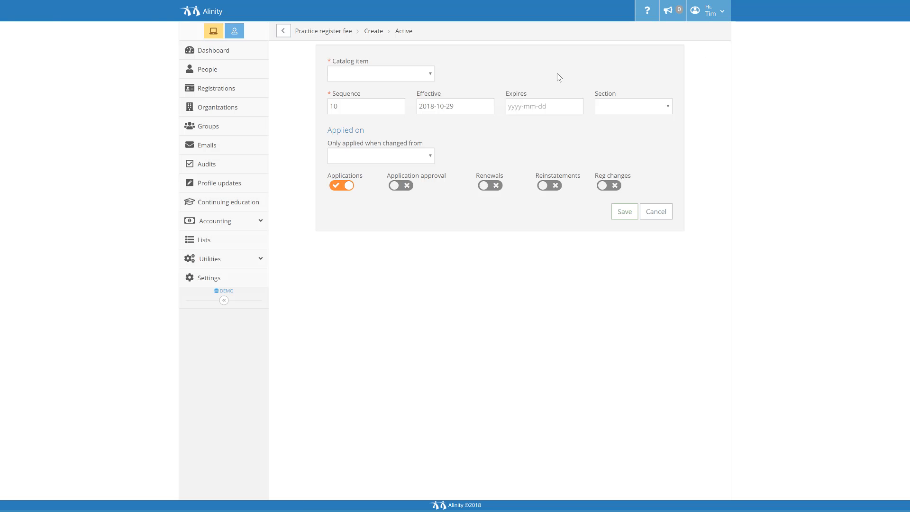
{"action": "left_click", "coordinate": [428, 77]}
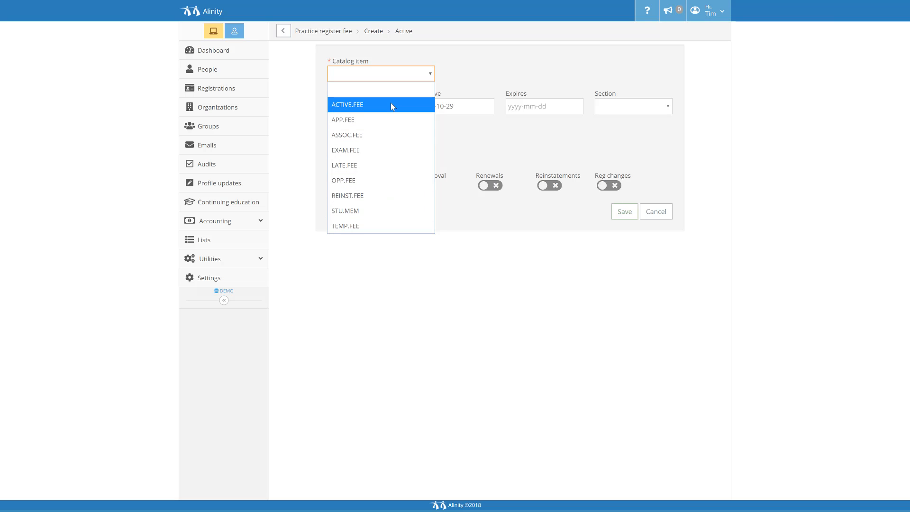
{"action": "left_click", "coordinate": [397, 76]}
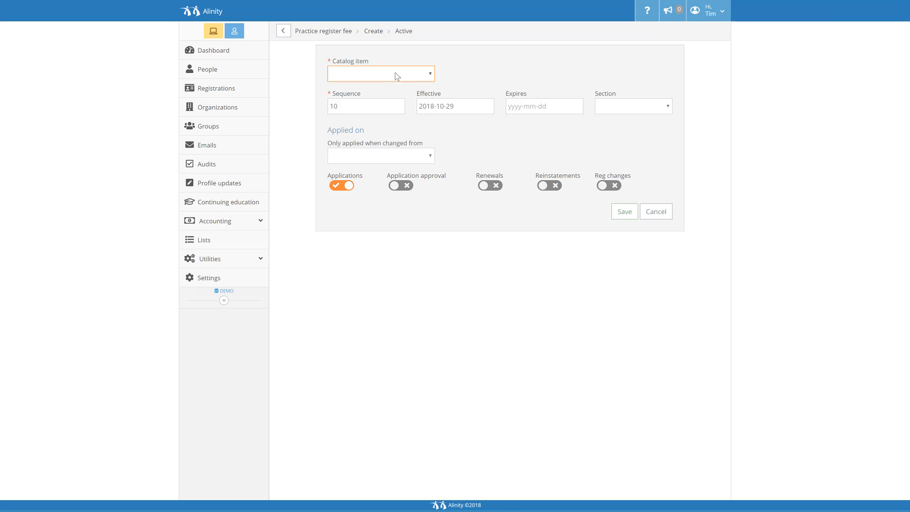
Start a new accounting catalog item named REG.CHANGE.FEE with the invoice description Registration Change Fee.
{"action": "left_click", "coordinate": [249, 223]}
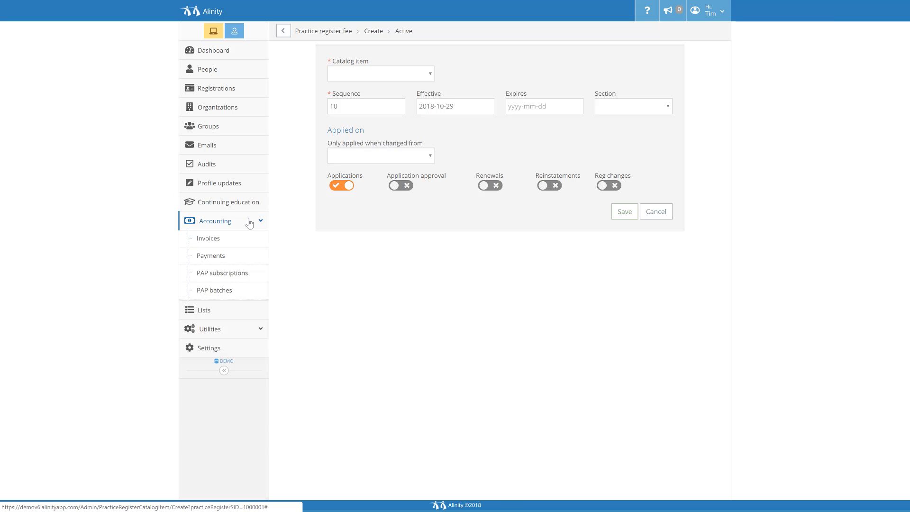
{"action": "left_click", "coordinate": [241, 308]}
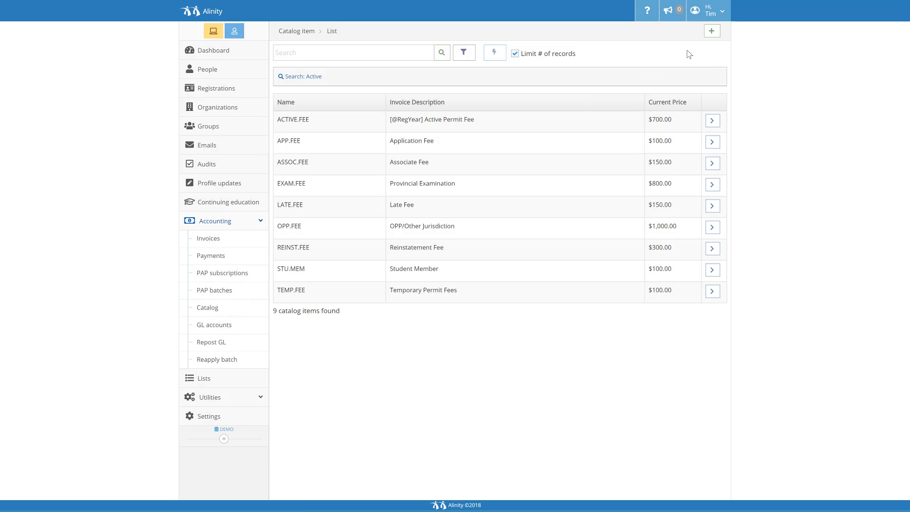
{"action": "left_click", "coordinate": [711, 32]}
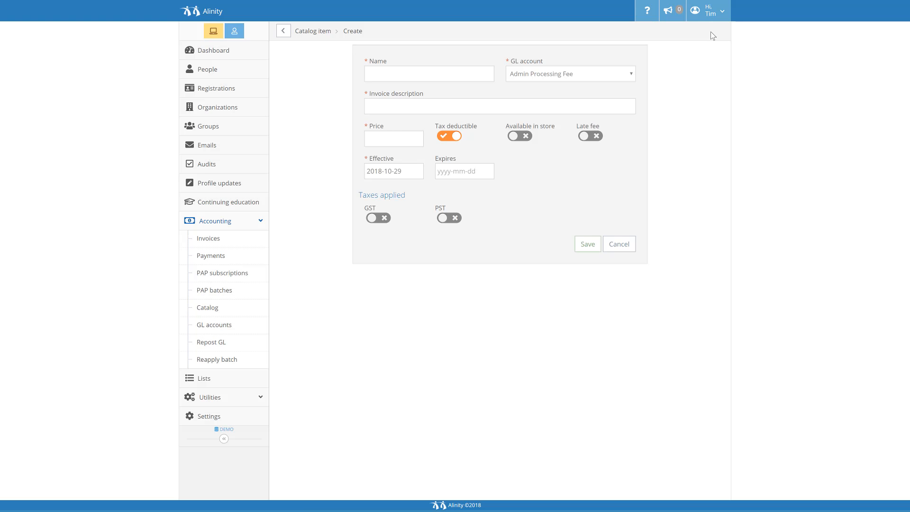
{"action": "left_click", "coordinate": [453, 77]}
{"action": "type", "text": "REG.CHANGE.FEE"}
{"action": "left_click", "coordinate": [447, 109]}
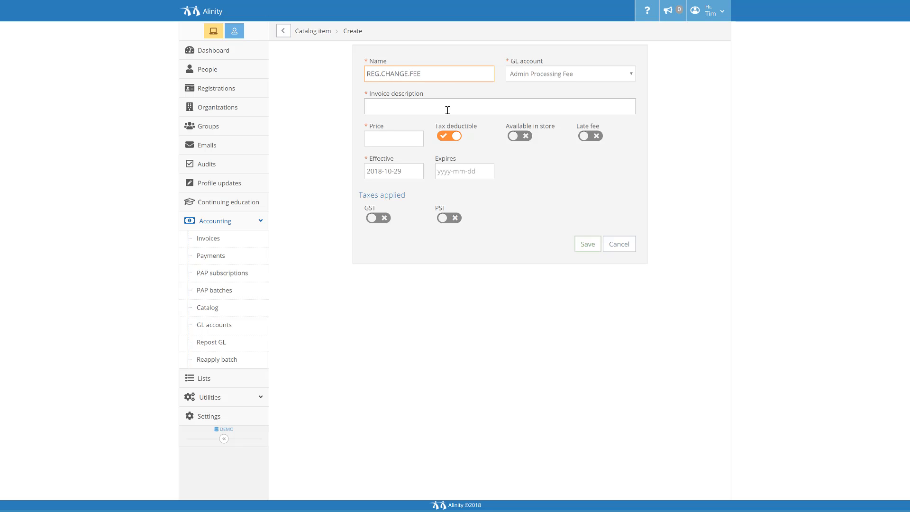
{"action": "type", "text": "Registration Change Fee"}
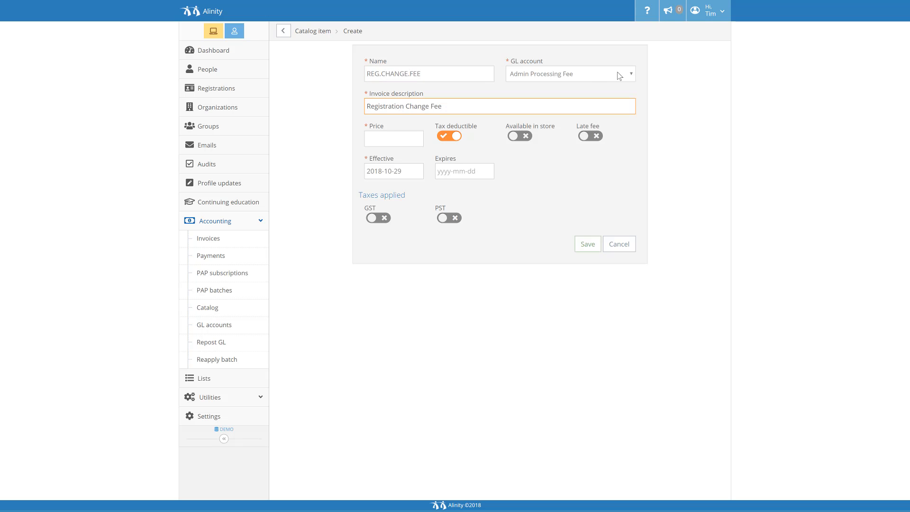
Set the catalog item's GL account to Revenue Account, price to 100.00 and effective date to 2018-10-28, and save it.
{"action": "left_click", "coordinate": [618, 75]}
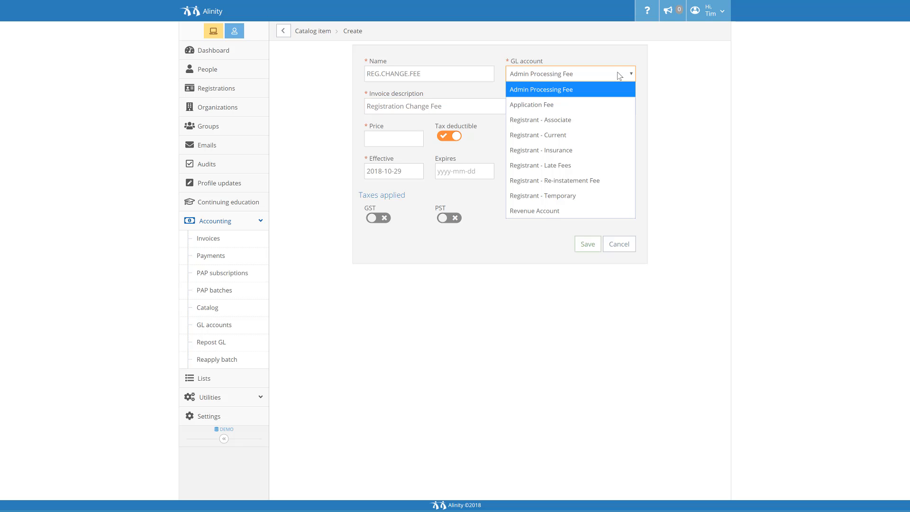
{"action": "left_click", "coordinate": [586, 208]}
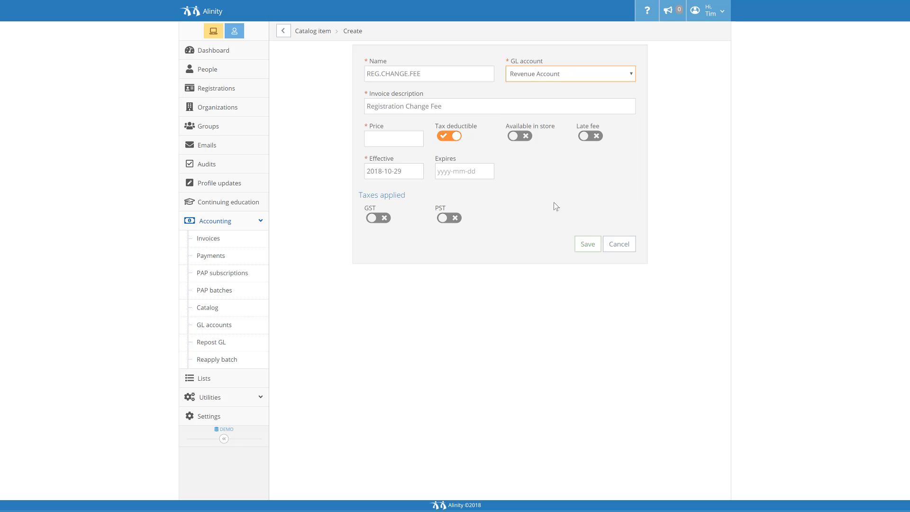
{"action": "left_click", "coordinate": [405, 136]}
{"action": "type", "text": "100.00"}
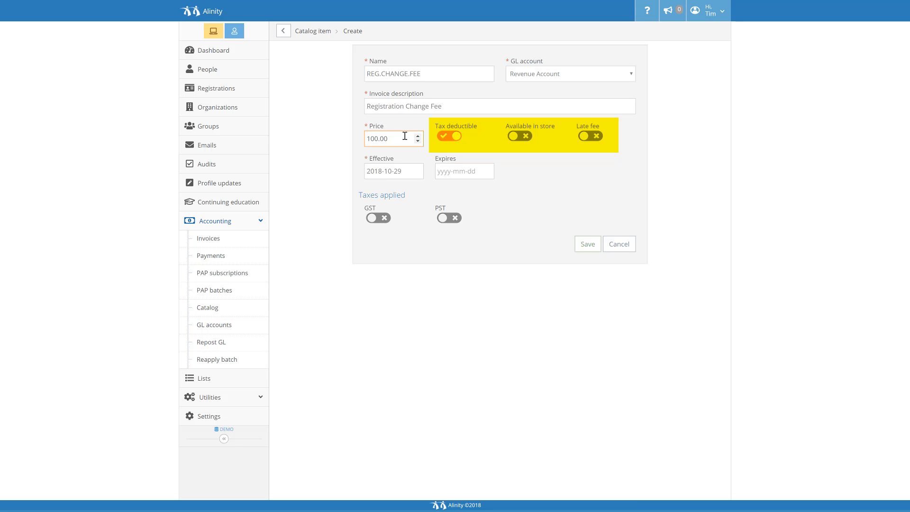
{"action": "left_click", "coordinate": [406, 170]}
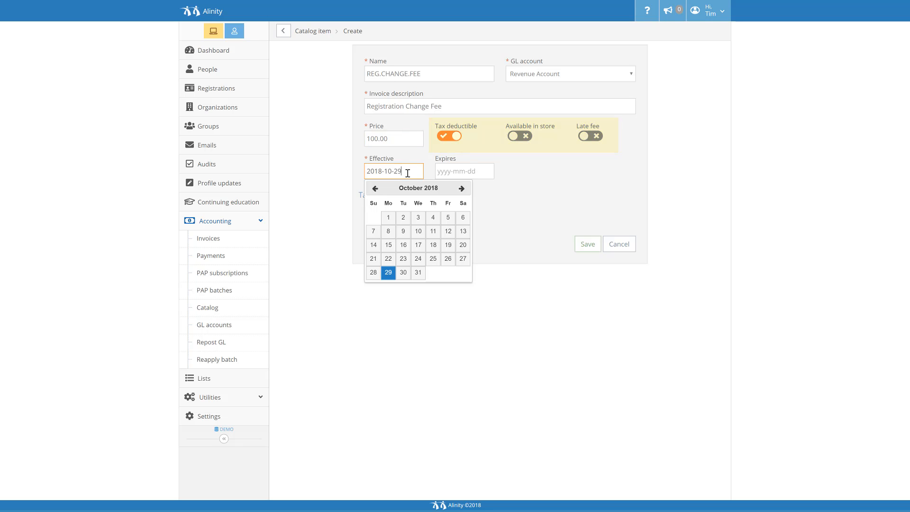
{"action": "left_click", "coordinate": [378, 275]}
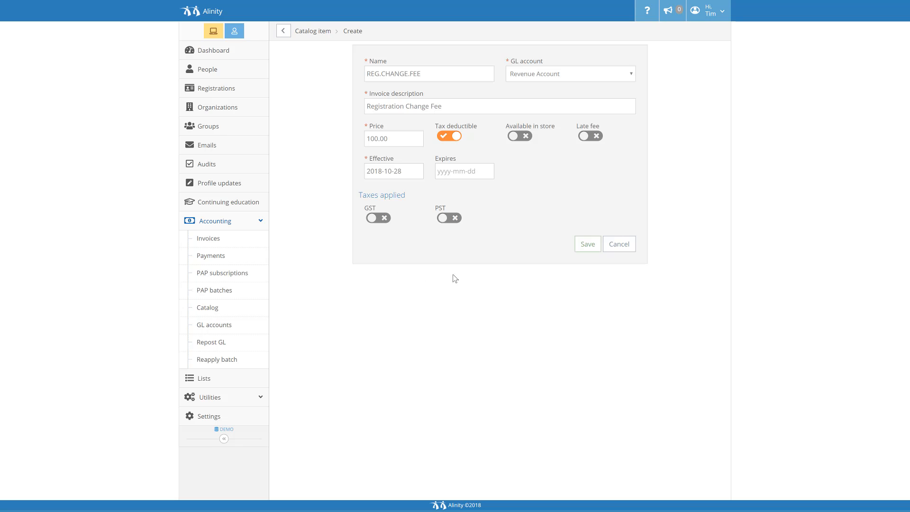
{"action": "left_click", "coordinate": [587, 244]}
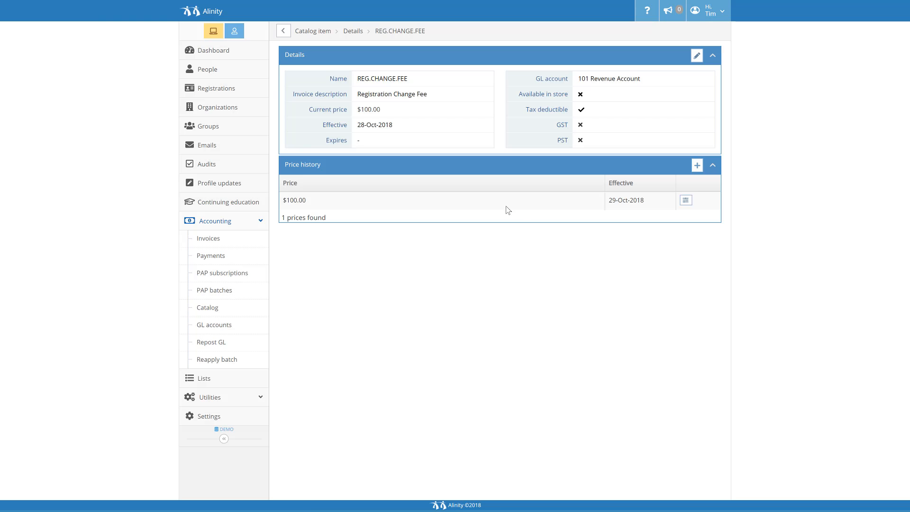
Return to the Active register's fees and start a new fee using the catalog item REG.CHANGE.FEE.
{"action": "left_click", "coordinate": [290, 33]}
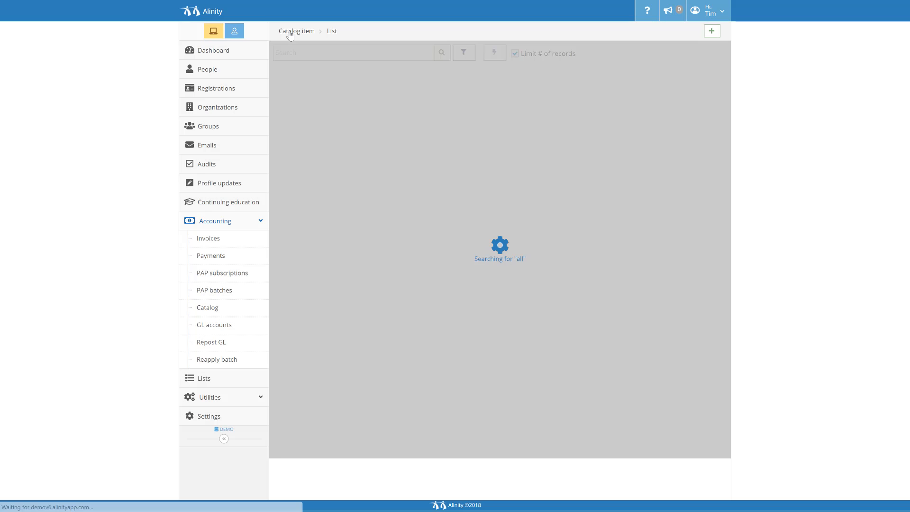
{"action": "left_click", "coordinate": [247, 422]}
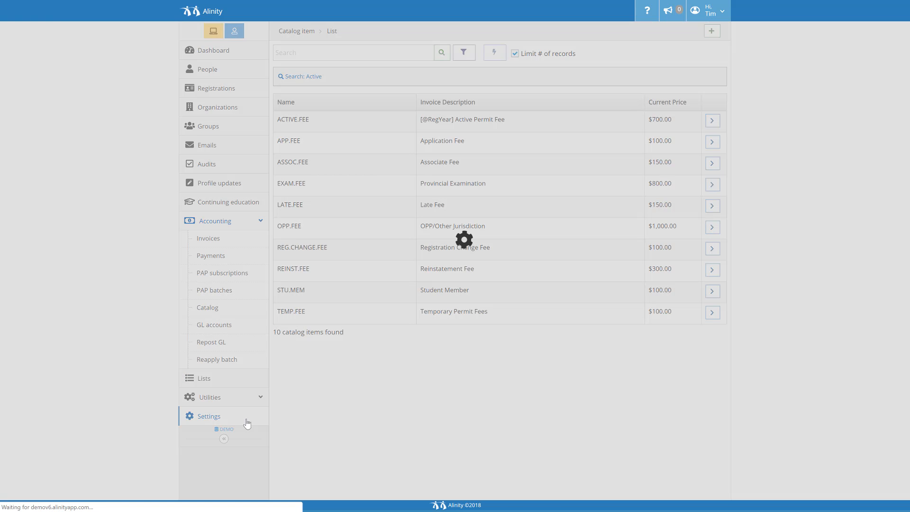
{"action": "left_click", "coordinate": [454, 326]}
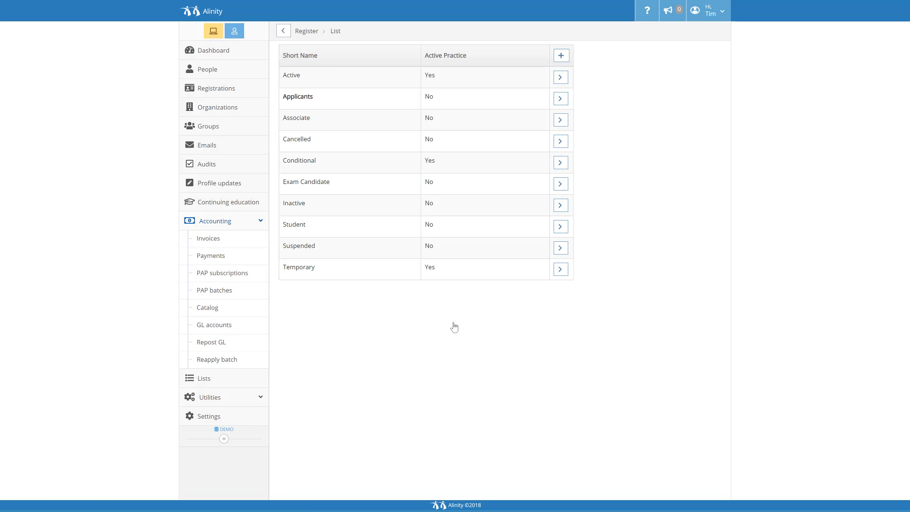
{"action": "left_click", "coordinate": [559, 76]}
{"action": "scroll", "coordinate": [604, 76], "scroll_direction": "down", "scroll_amount": 4}
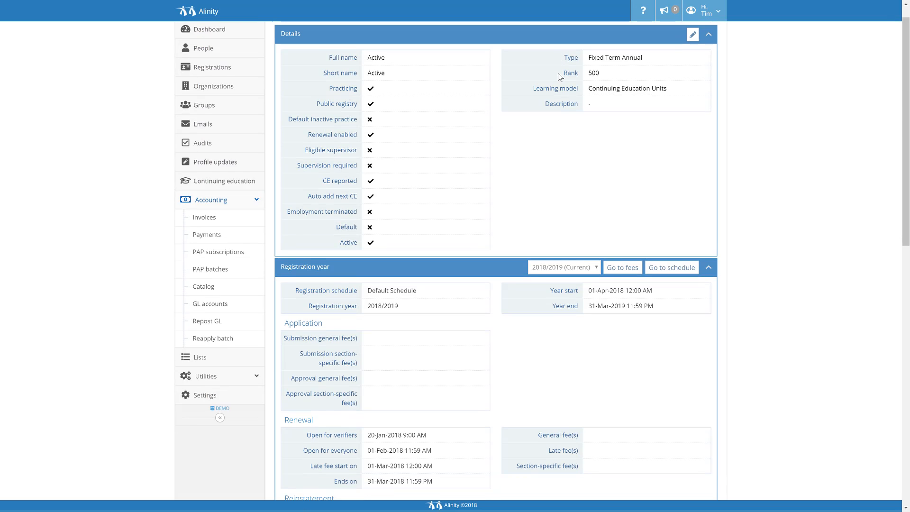
{"action": "left_click", "coordinate": [623, 100]}
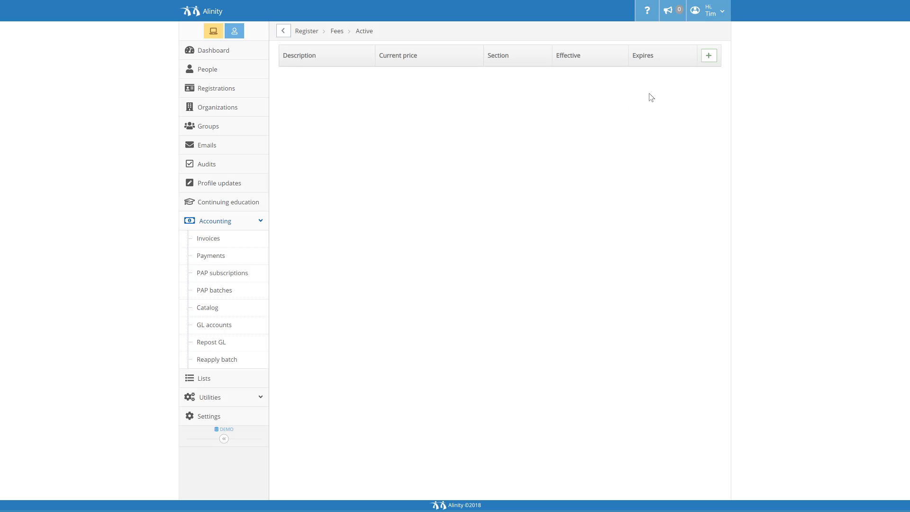
{"action": "left_click", "coordinate": [706, 59]}
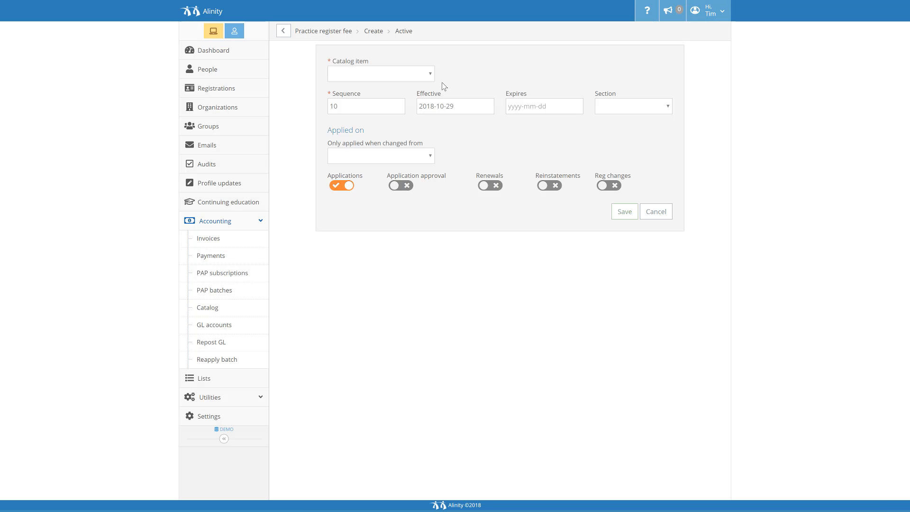
{"action": "left_click", "coordinate": [429, 77]}
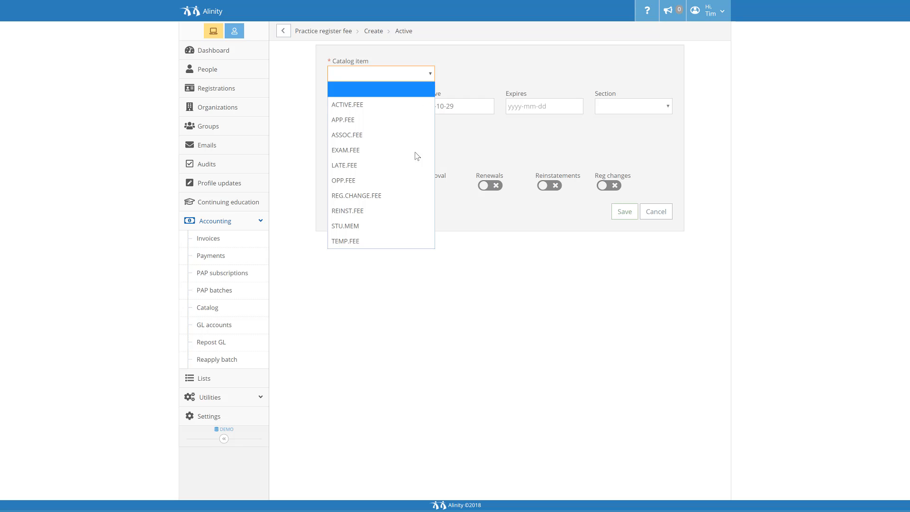
{"action": "left_click", "coordinate": [410, 195]}
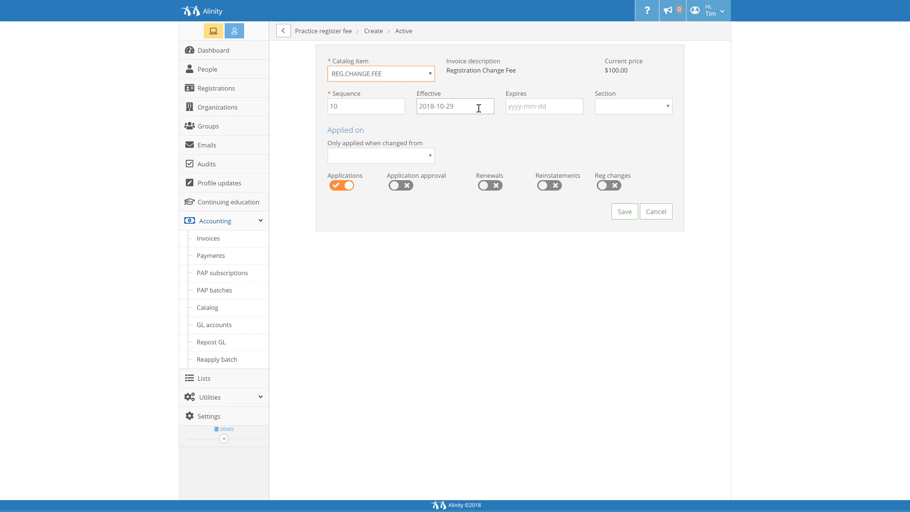
Check the fee's Section choices and the registers offered for "Only applied when changed from", leaving both blank.
{"action": "left_click", "coordinate": [636, 109]}
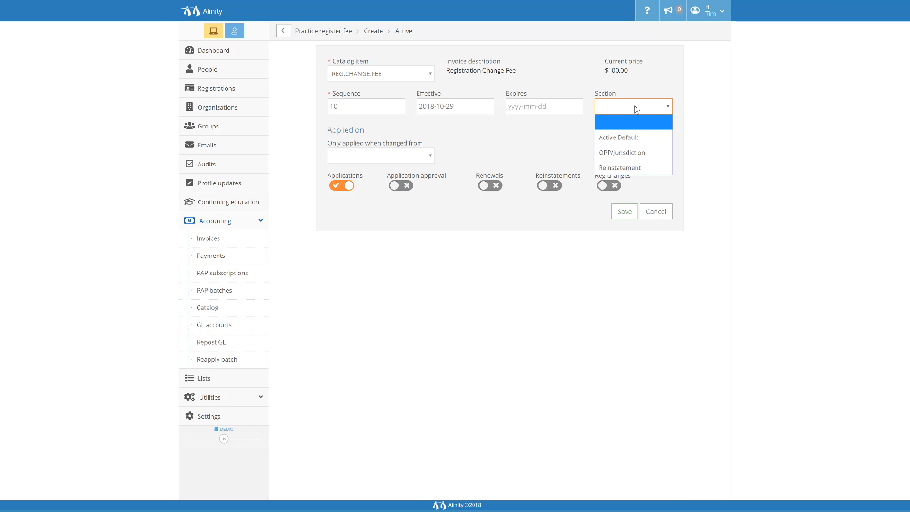
{"action": "left_click", "coordinate": [636, 110]}
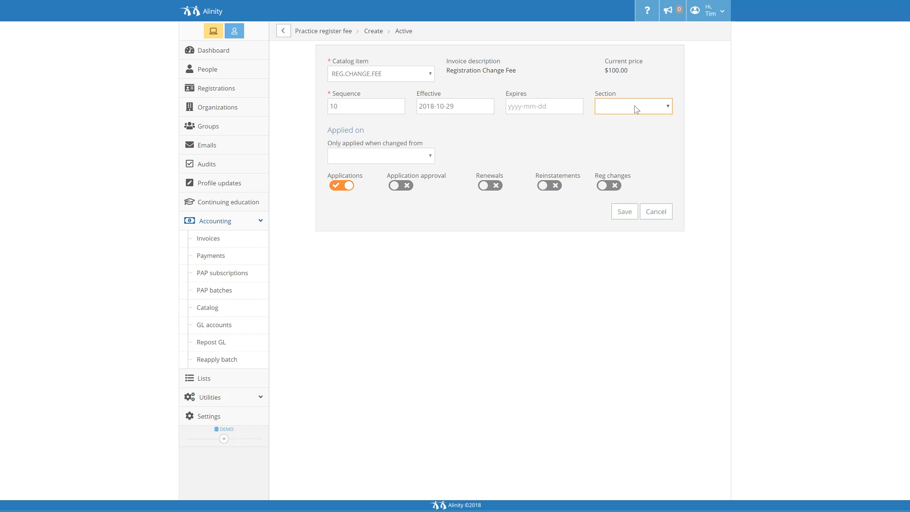
{"action": "left_click", "coordinate": [431, 158]}
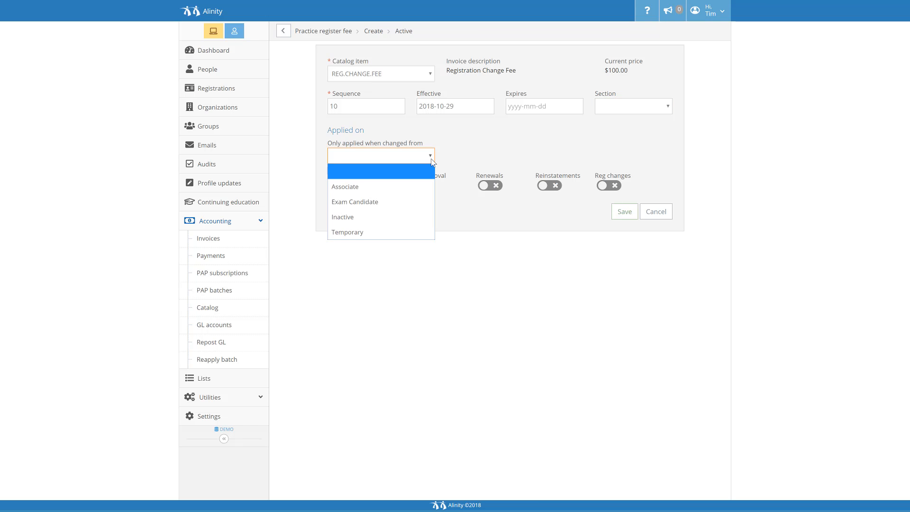
{"action": "left_click", "coordinate": [432, 161]}
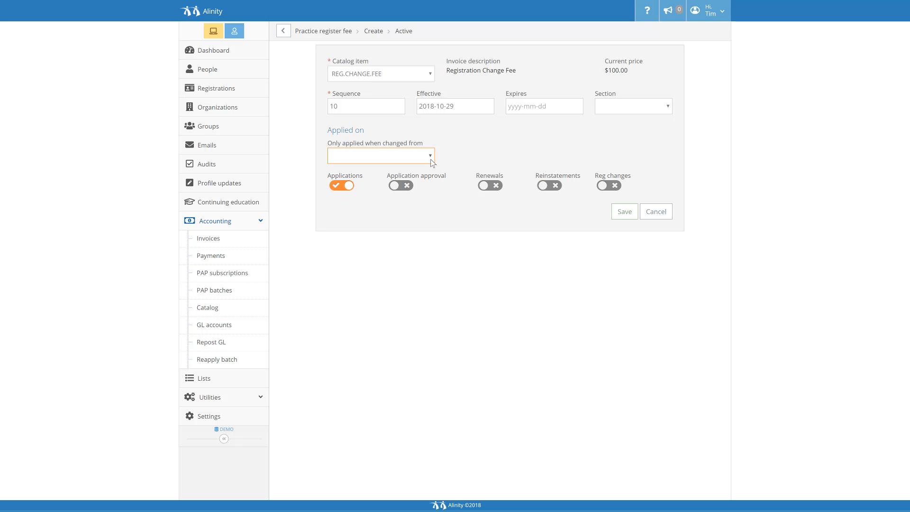
Apply the fee to Reg changes instead of Applications and save it.
{"action": "left_click", "coordinate": [347, 187]}
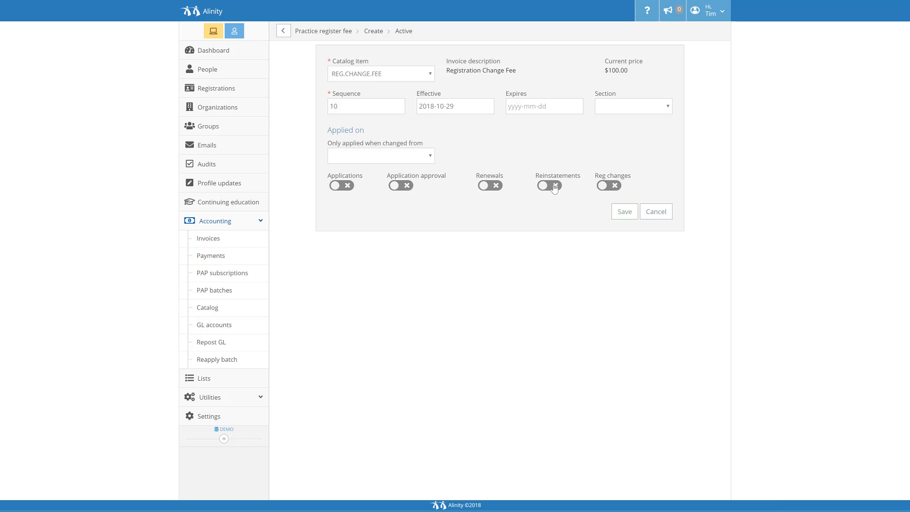
{"action": "left_click", "coordinate": [601, 186]}
{"action": "left_click", "coordinate": [621, 216]}
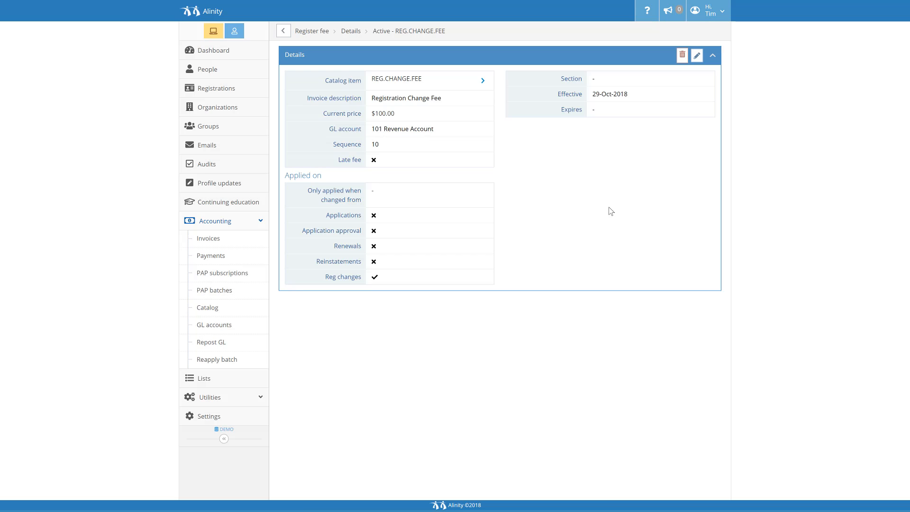
Return to the Active register's details and examine the Registration change fees listed for the 2018/2019 registration year.
{"action": "left_click", "coordinate": [283, 32]}
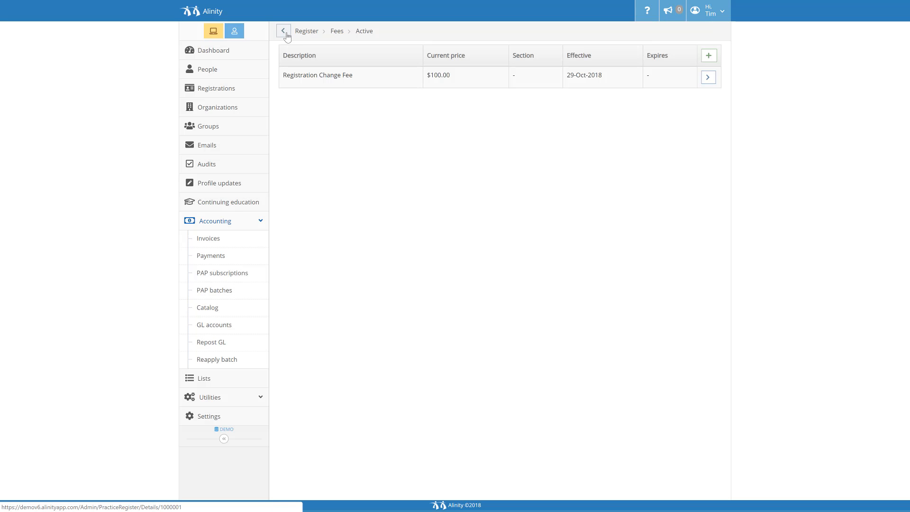
{"action": "left_click", "coordinate": [286, 34]}
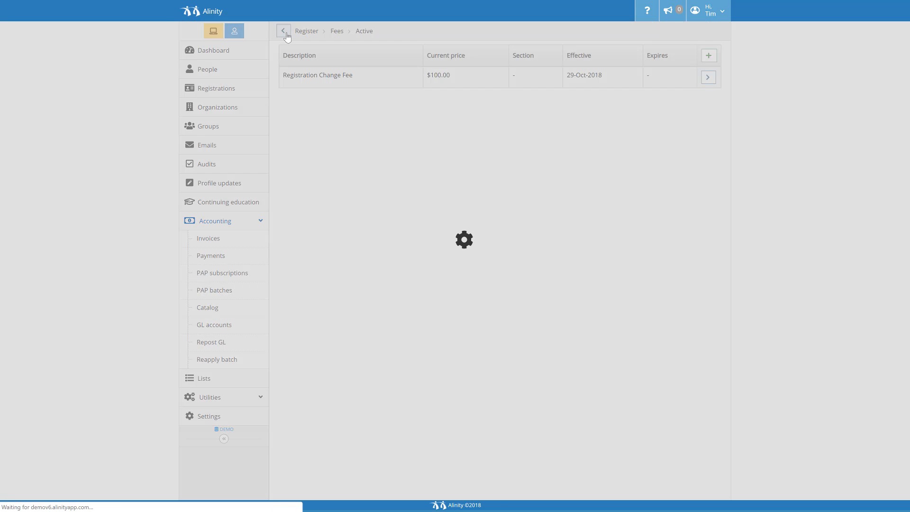
{"action": "scroll", "coordinate": [426, 160], "scroll_direction": "down", "scroll_amount": 3}
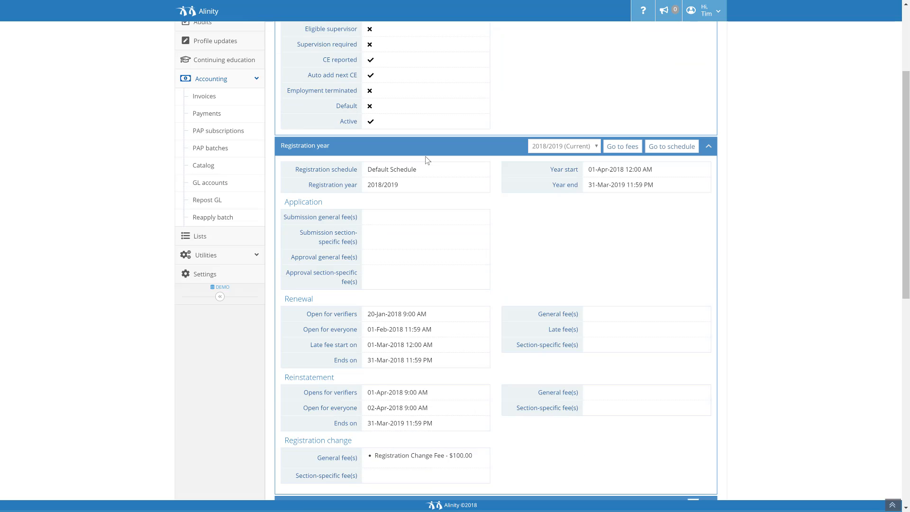
{"action": "scroll", "coordinate": [426, 160], "scroll_direction": "down", "scroll_amount": 1}
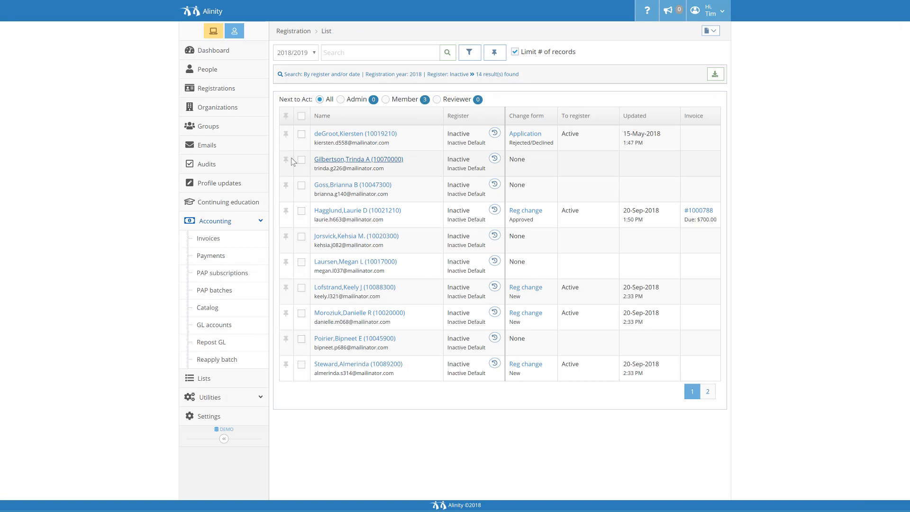
Start a registration change for the second registrant in the Inactive list, set it to Active - Active Default and open the Reason choices.
{"action": "left_click", "coordinate": [301, 160]}
{"action": "left_click", "coordinate": [306, 116]}
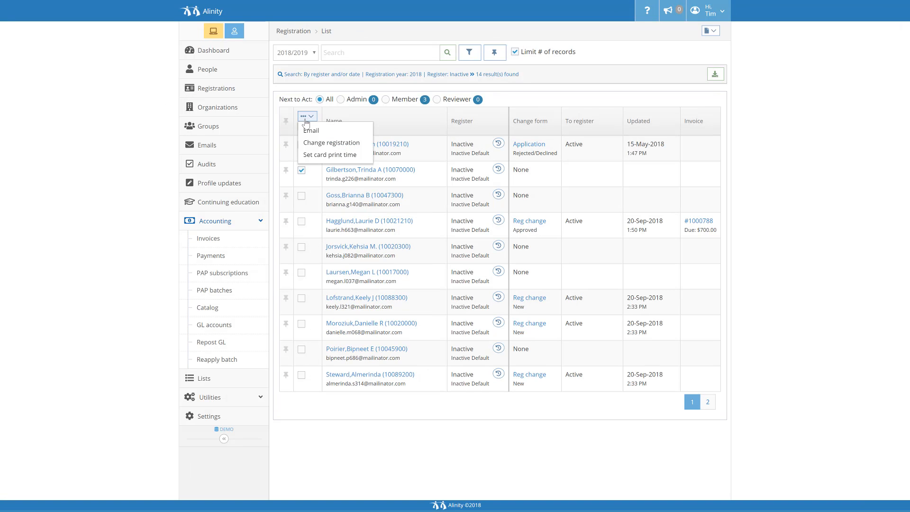
{"action": "left_click", "coordinate": [310, 143]}
{"action": "left_click", "coordinate": [431, 74]}
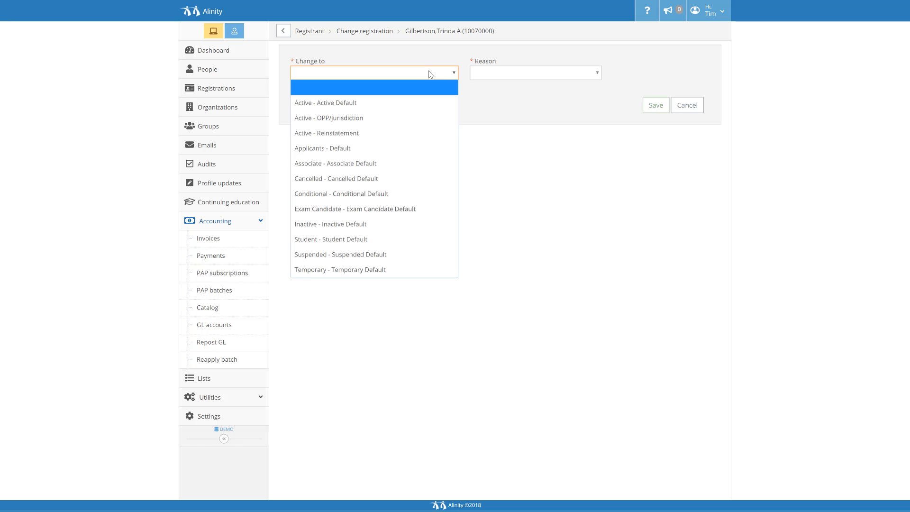
{"action": "left_click", "coordinate": [427, 102]}
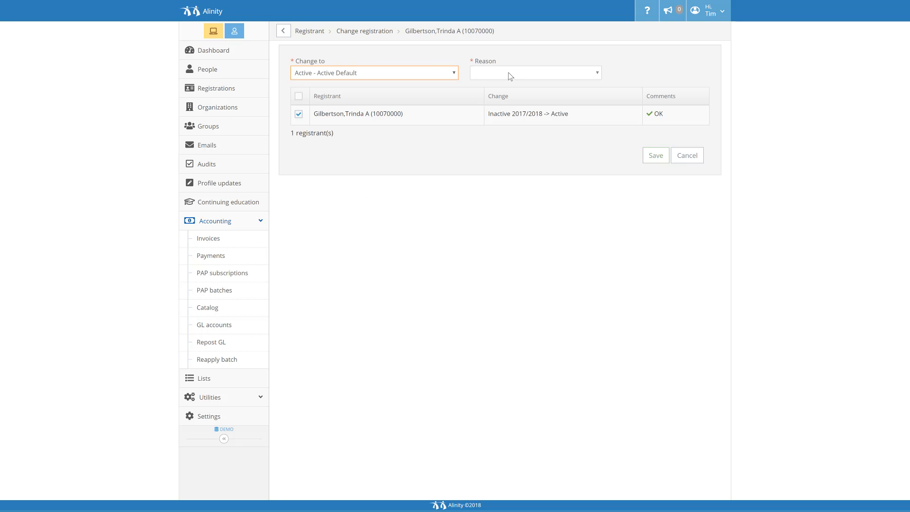
{"action": "left_click", "coordinate": [512, 74]}
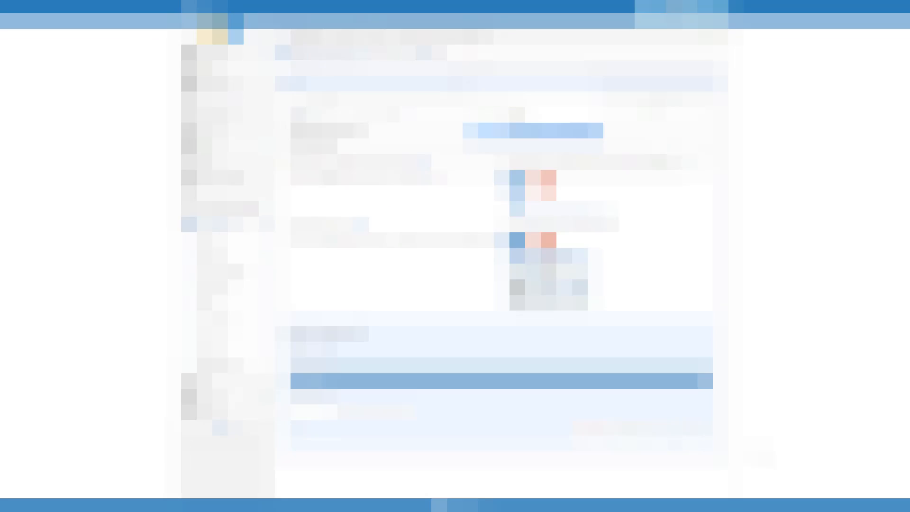